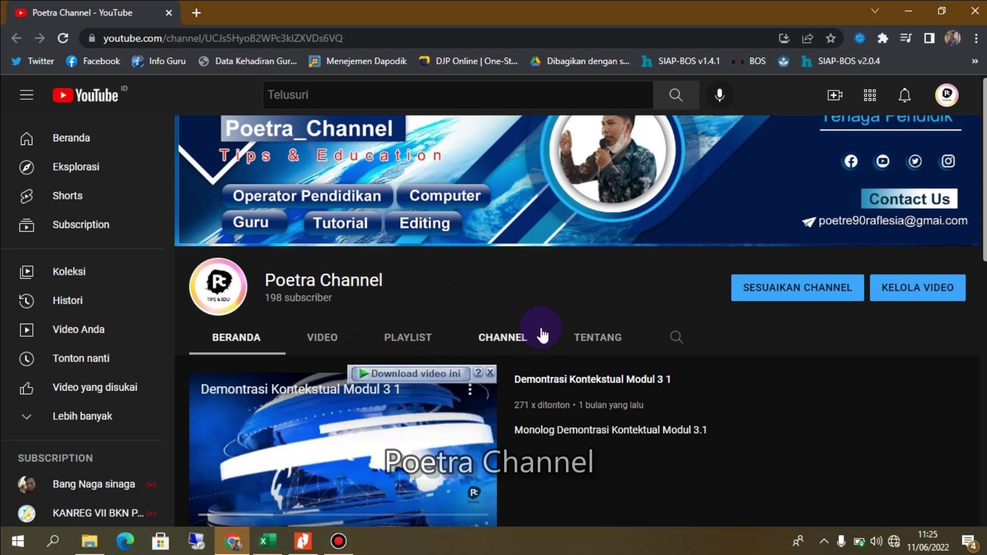
- Switch from the browser to the APLIKASI KOREKSIAN workbook in Excel
mouse_move(278, 542)
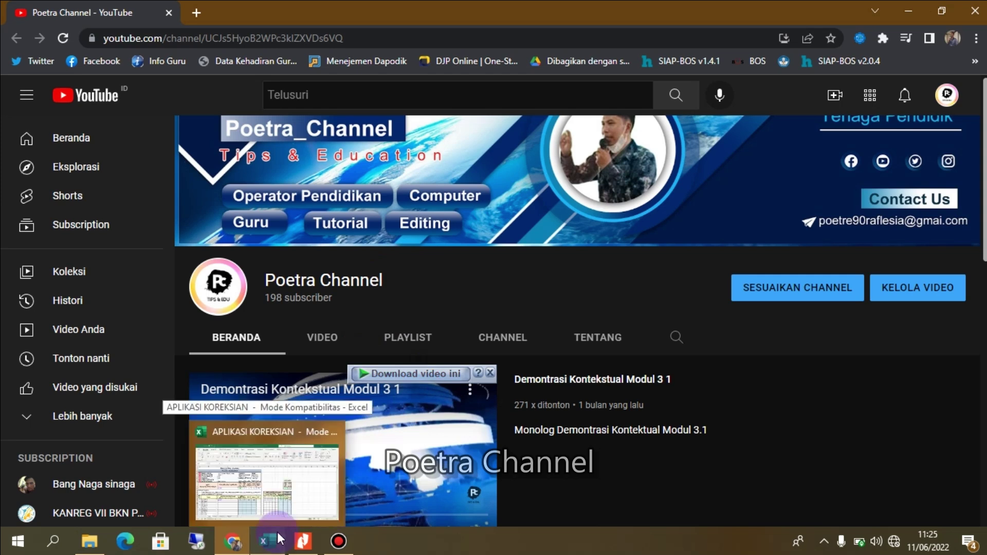
left_click(279, 542)
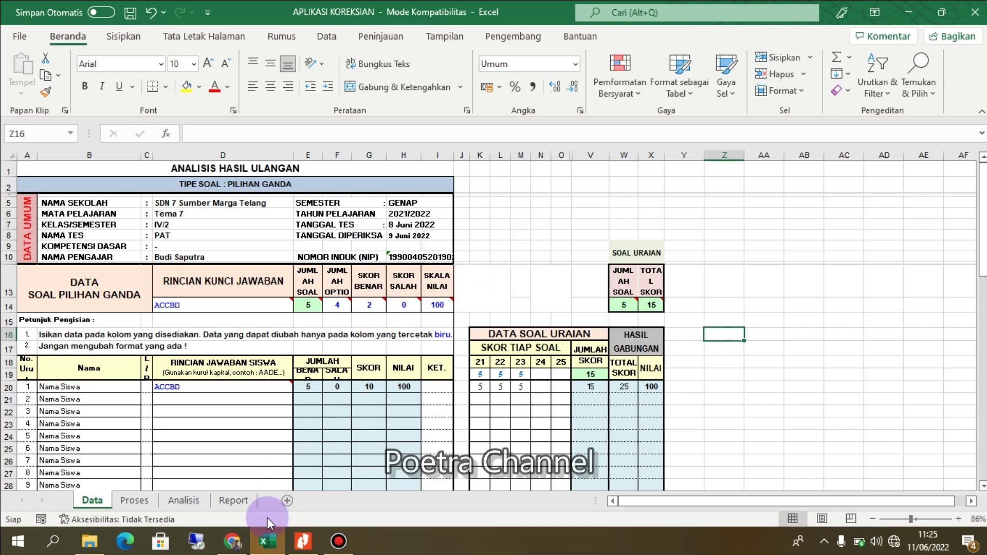
left_click(237, 542)
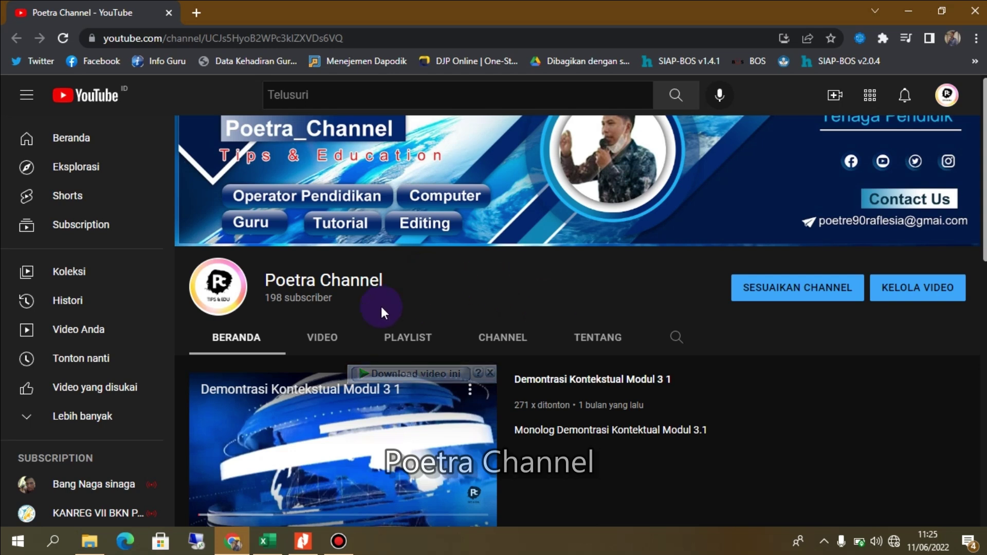
left_click(266, 541)
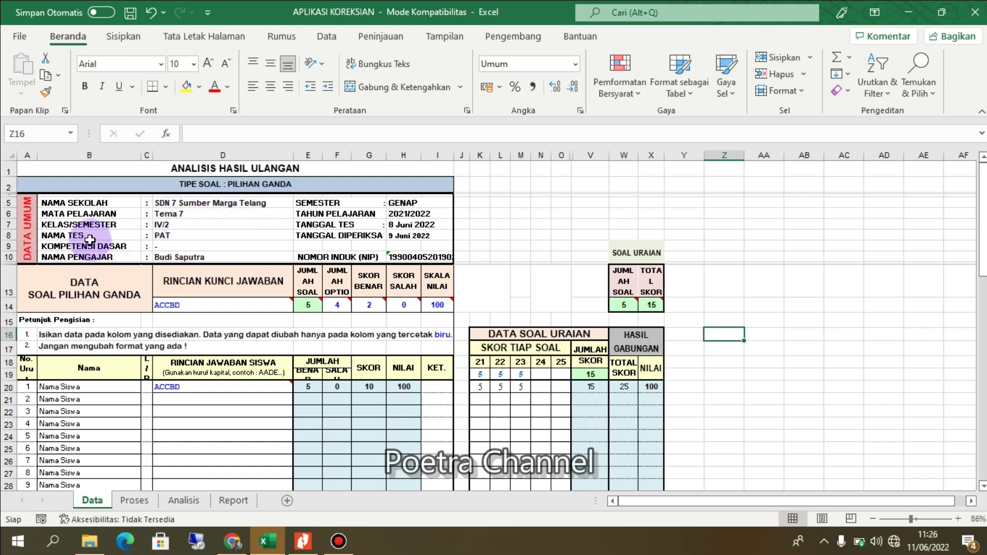
- Set the Kompetensi Dasar in the general data block to 3.1
left_click(191, 246)
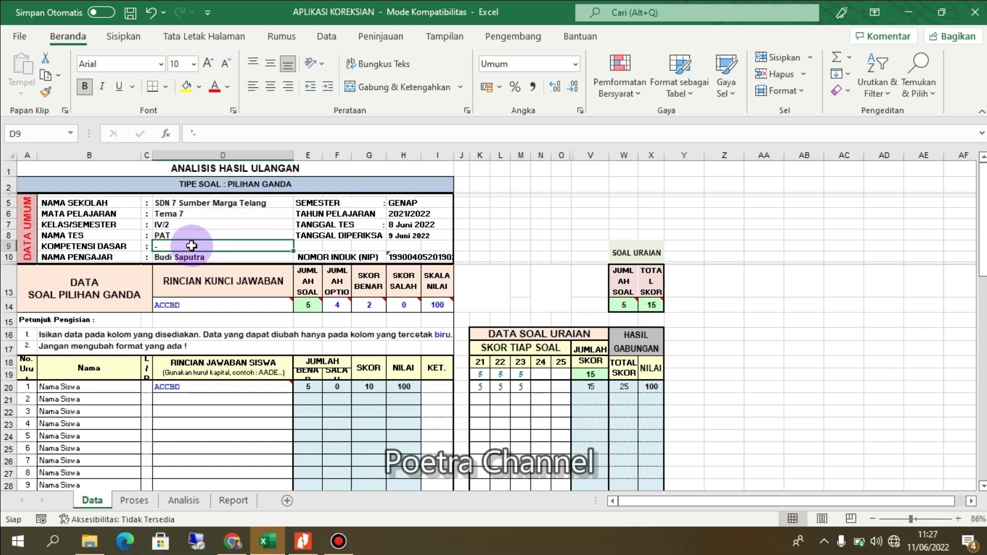
type("3.1")
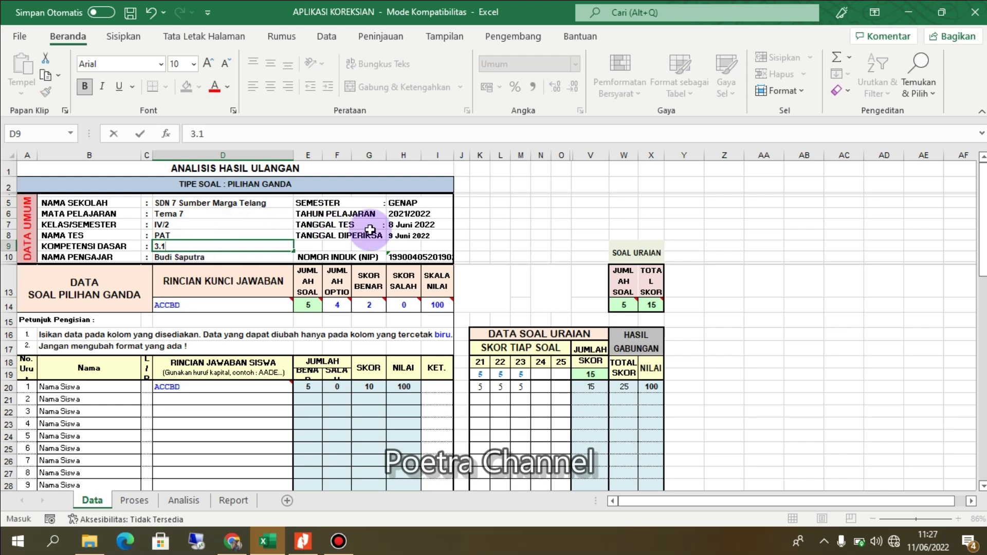
left_click(301, 245)
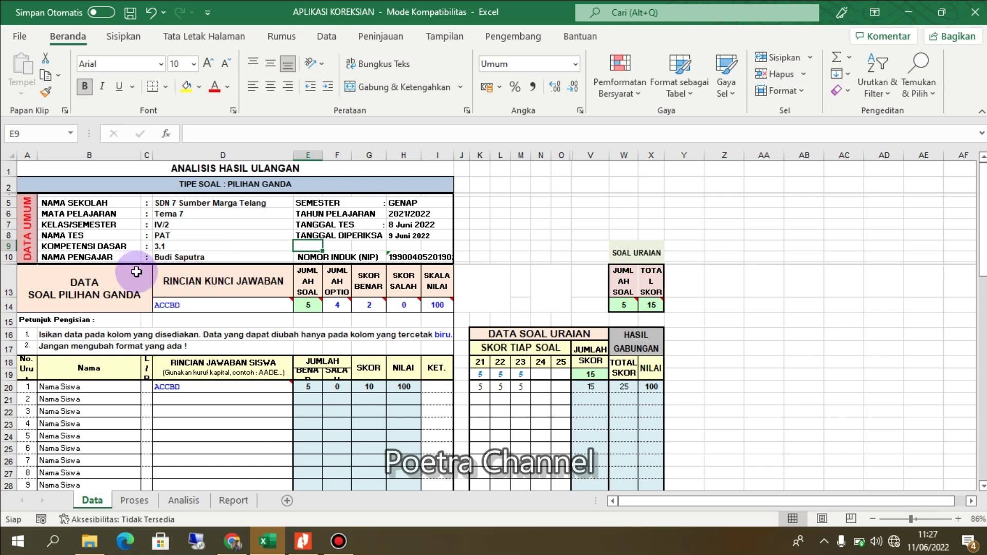
- Compare the multiple-choice answer key with the PPKN questions in the KELAS 4 TEMA 6 PDF in Nitro Pro and return to the Excel workbook
left_click(189, 305)
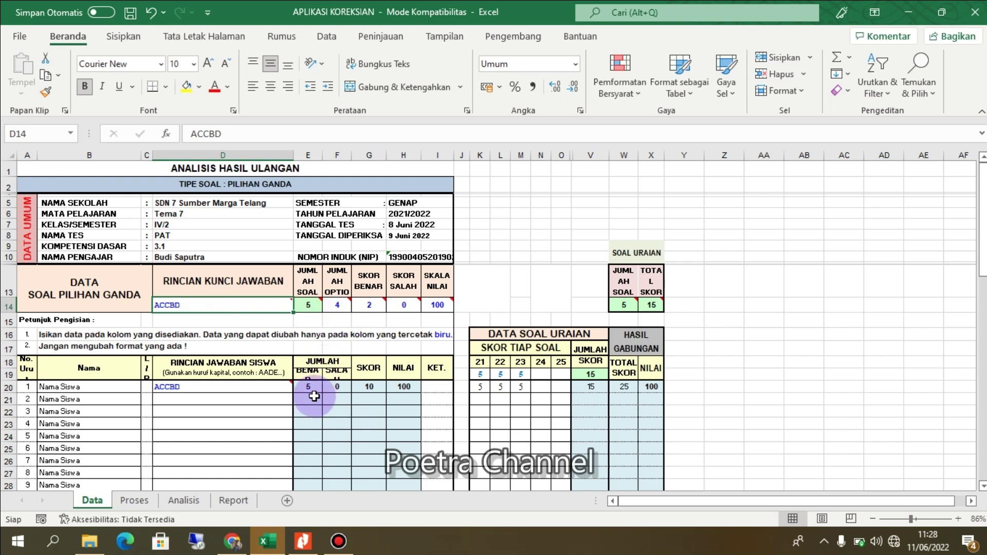
left_click(303, 541)
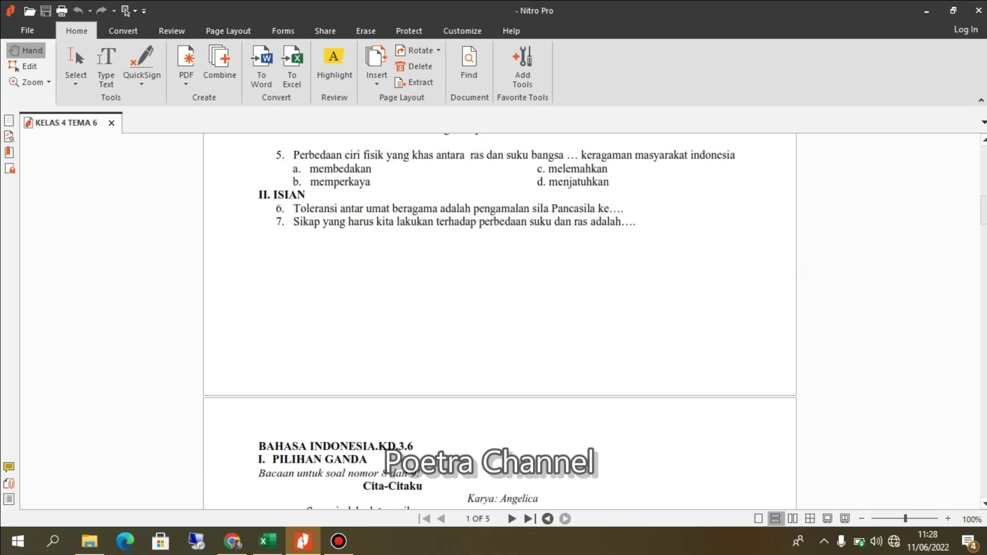
scroll(499, 319, "up", 9)
scroll(499, 319, "down", 6)
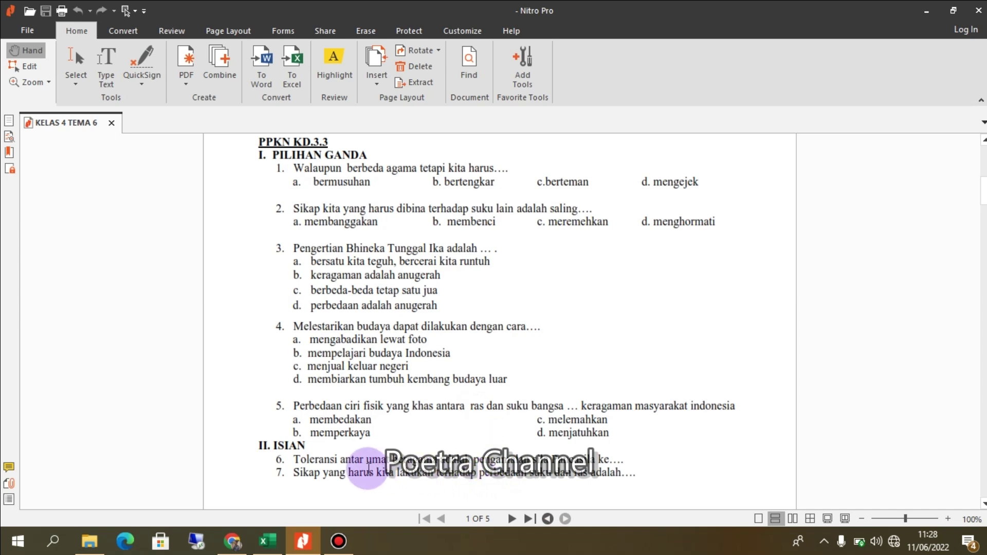
left_click(261, 549)
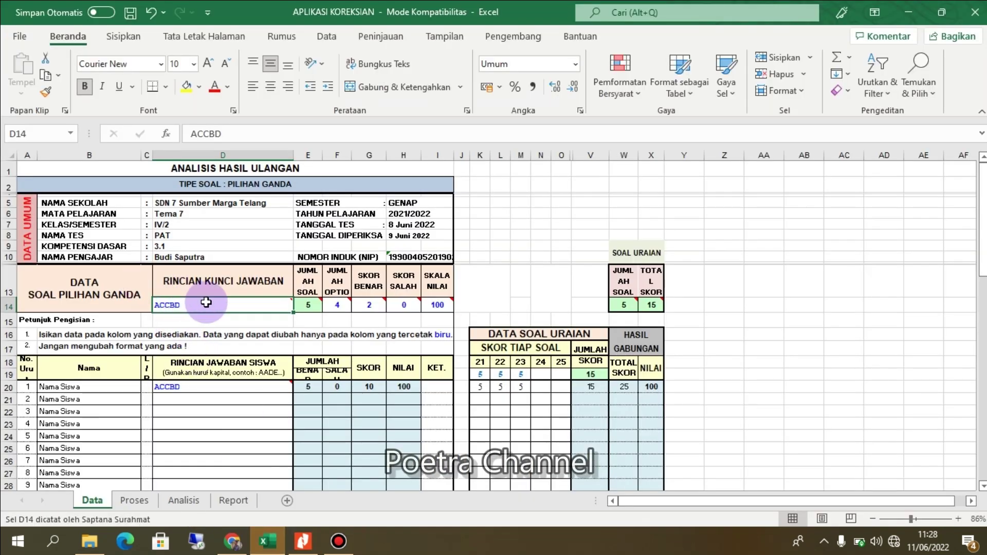
mouse_move(207, 303)
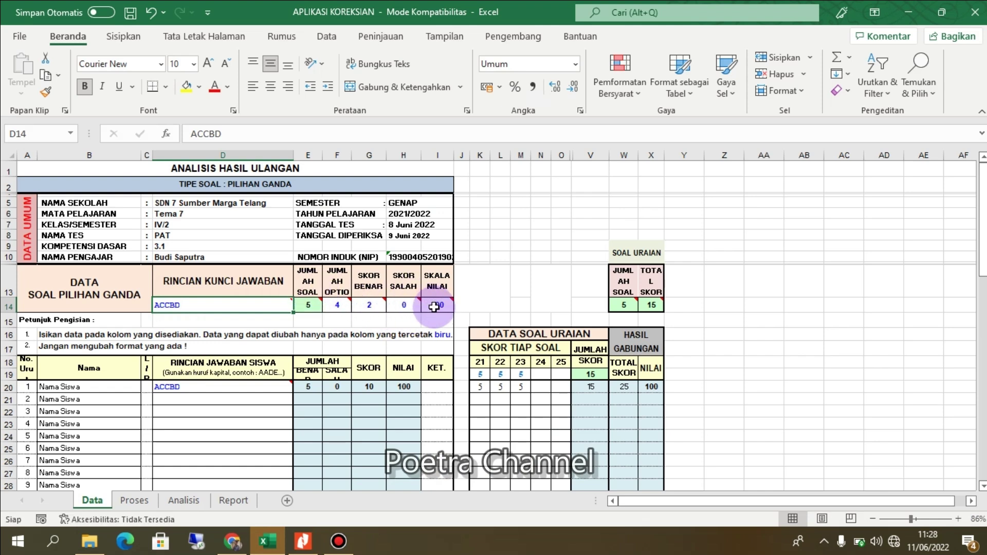
- Set the Kompetensi Dasar in the general data block to 3.3
left_click(195, 247)
double_click(195, 246)
key("BackSpace")
key("BackSpace")
key("BackSpace")
key("BackSpace")
type("3,3")
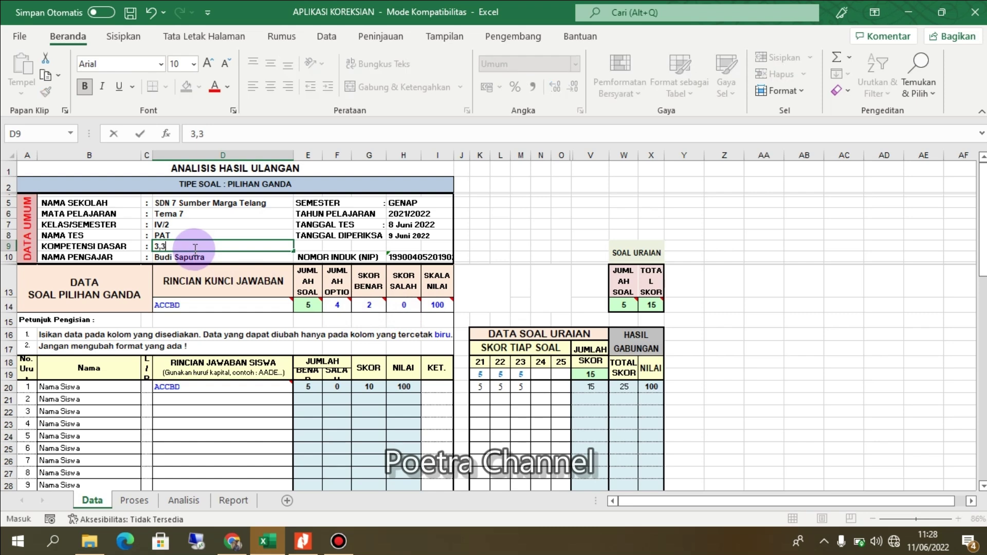
key("BackSpace")
key("BackSpace")
type("3")
left_click(217, 416)
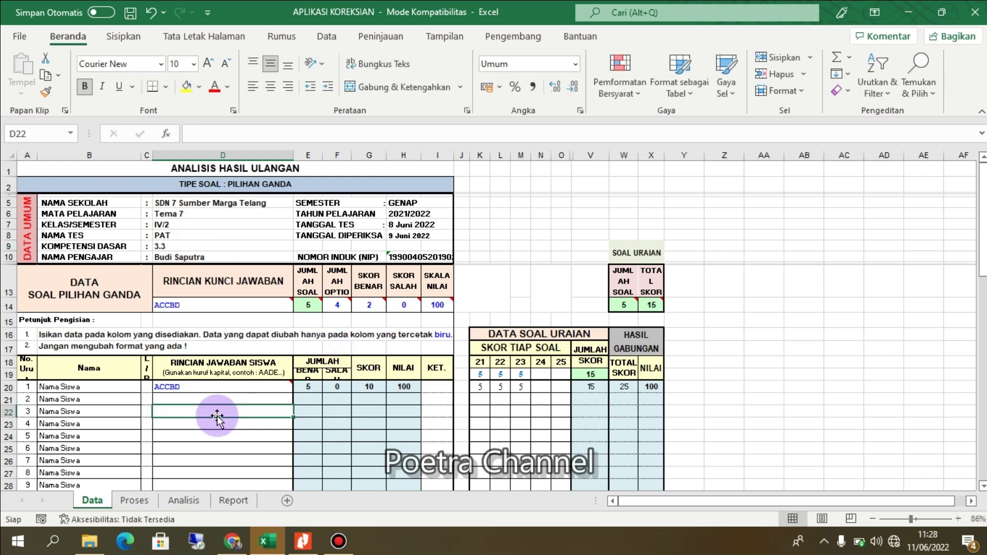
- Clear the maximum essay score and the first student's score for question 23
left_click(521, 375)
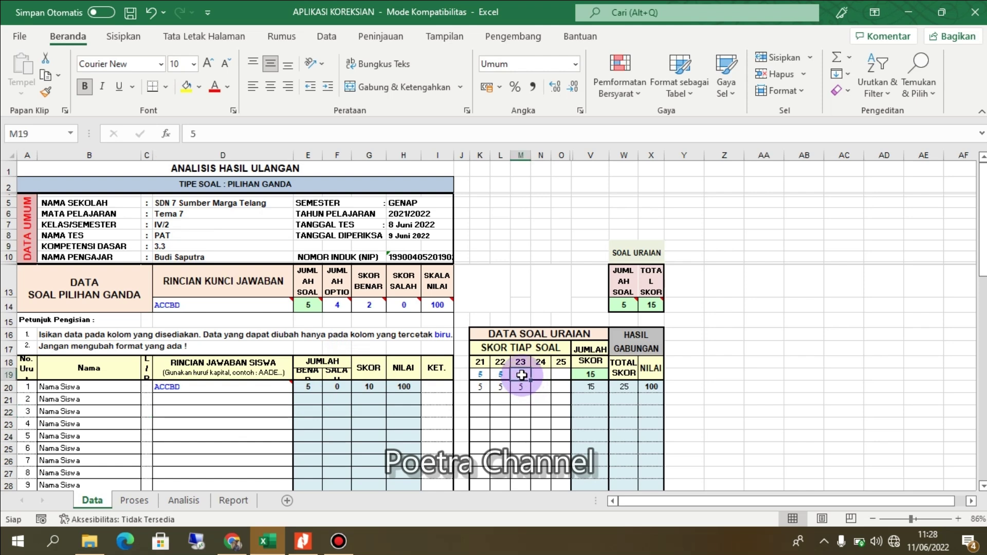
left_click_drag(530, 380, 521, 384)
key("Delete")
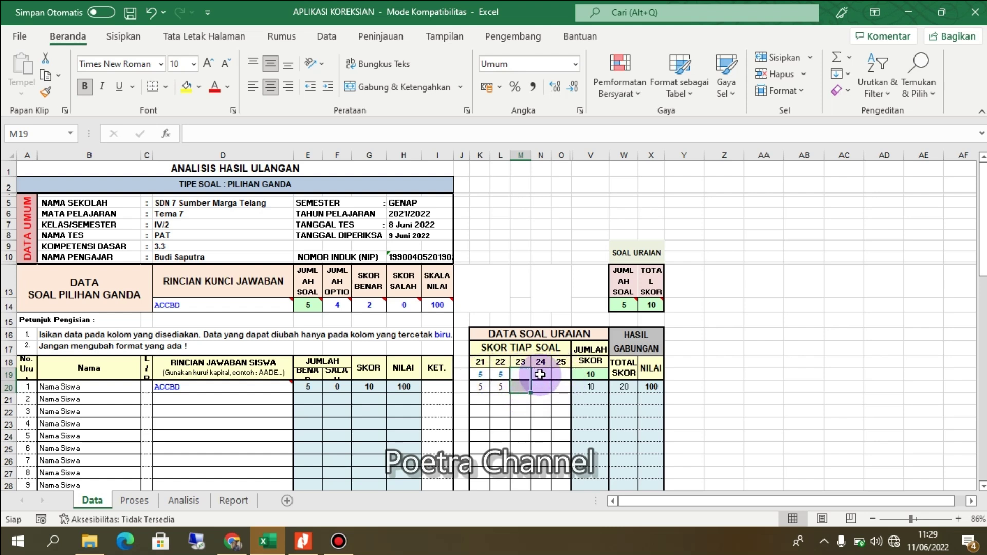
- Examine the results and KKM on the Report sheet and the multiple-choice scoring settings on the Data sheet
left_click(233, 500)
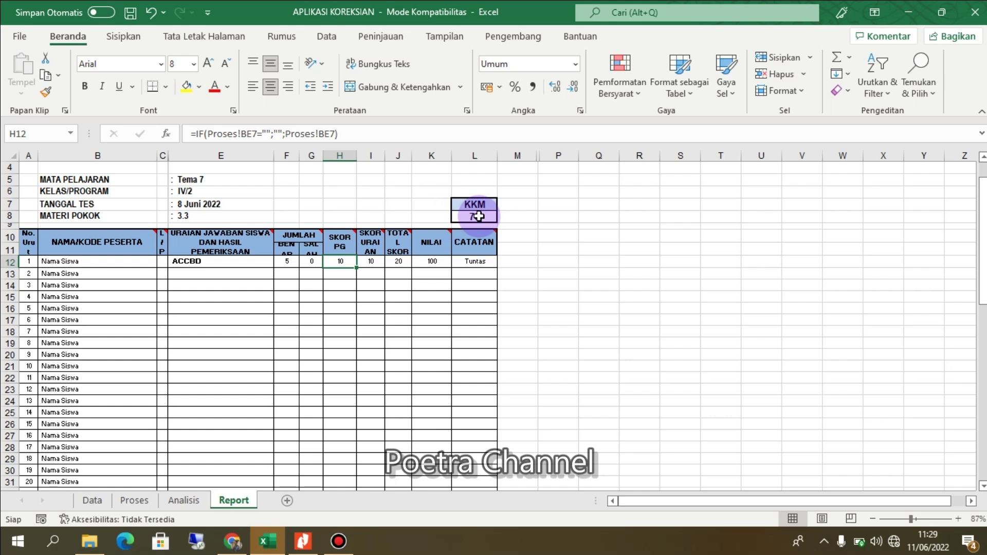
left_click(94, 493)
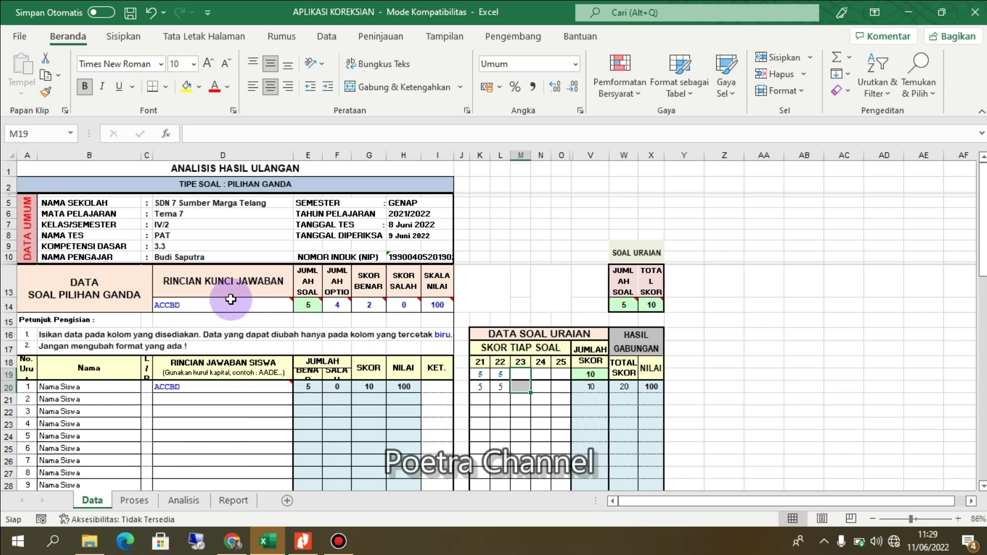
mouse_move(223, 302)
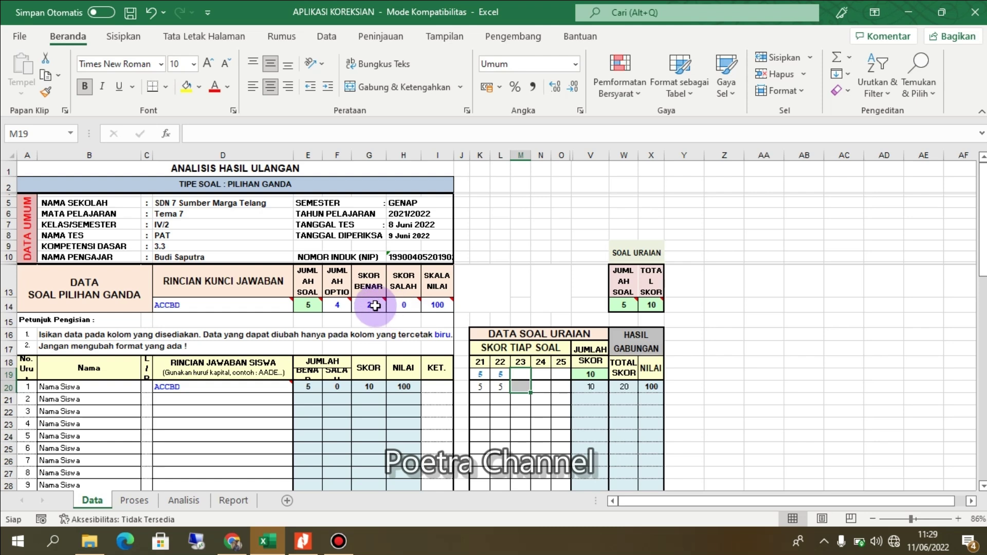
mouse_move(373, 304)
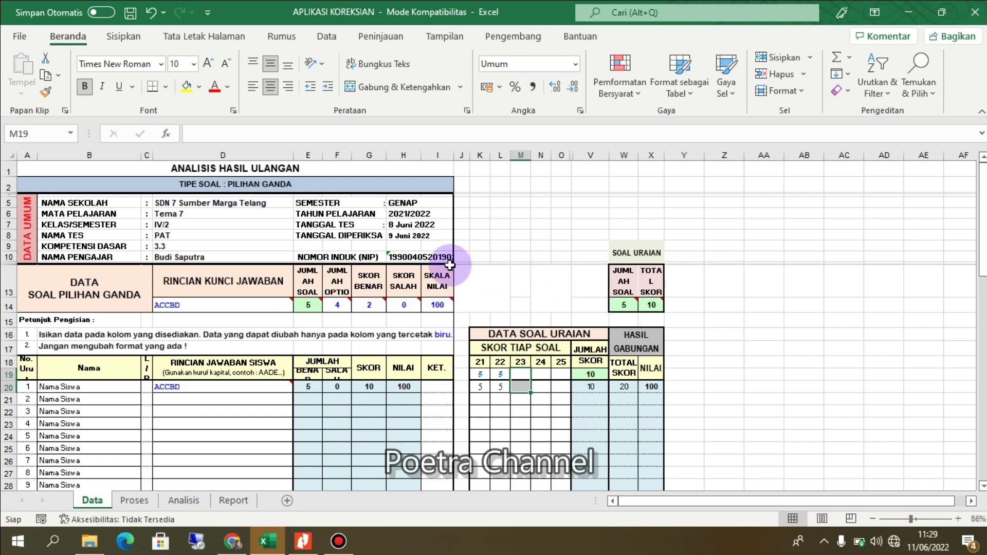
mouse_move(407, 306)
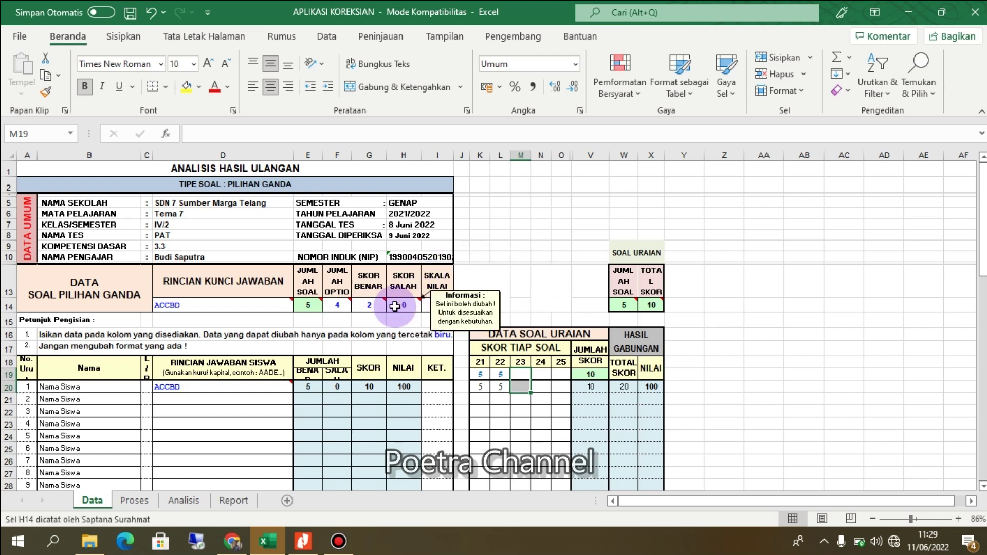
mouse_move(220, 393)
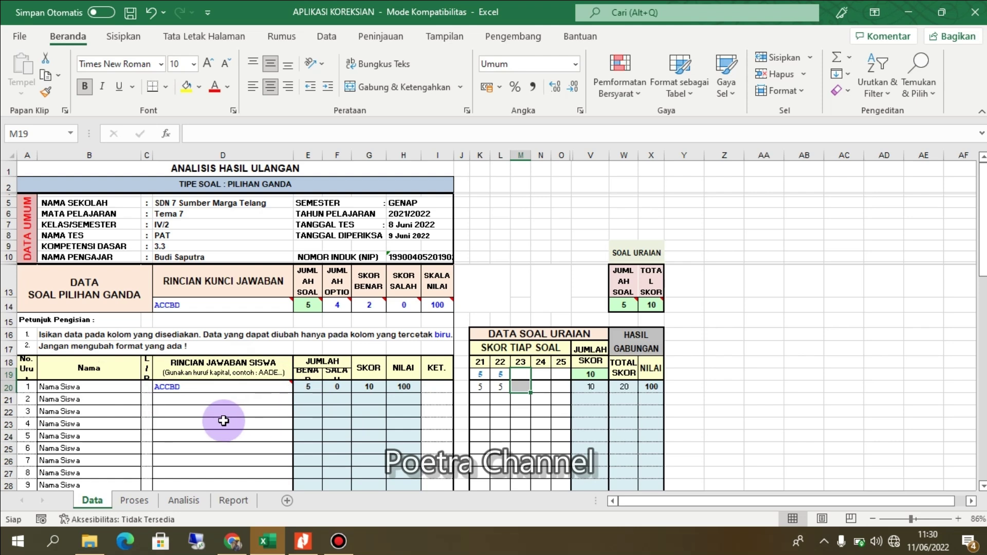
- Copy the answer key ACCBD into the first student's answer cell D20
left_click(187, 395)
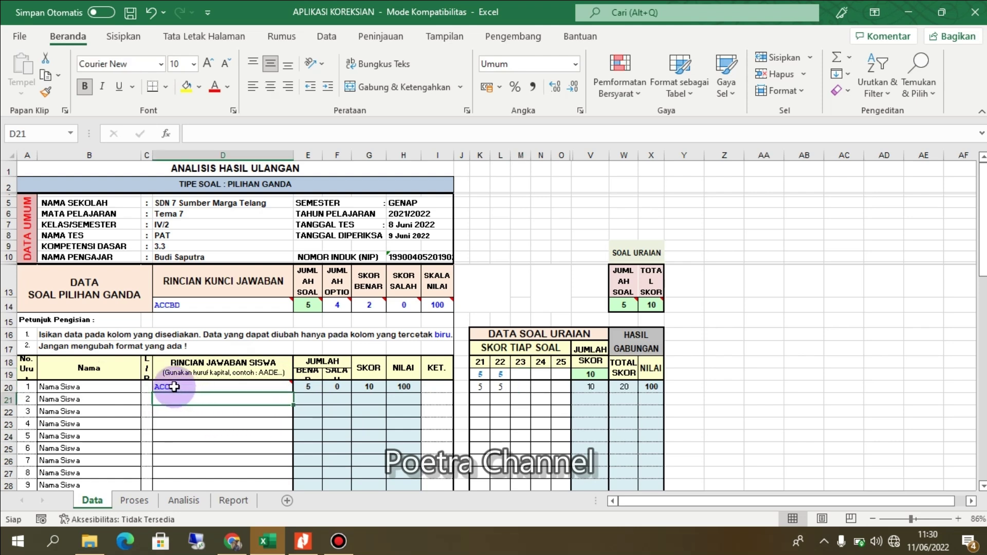
mouse_move(174, 387)
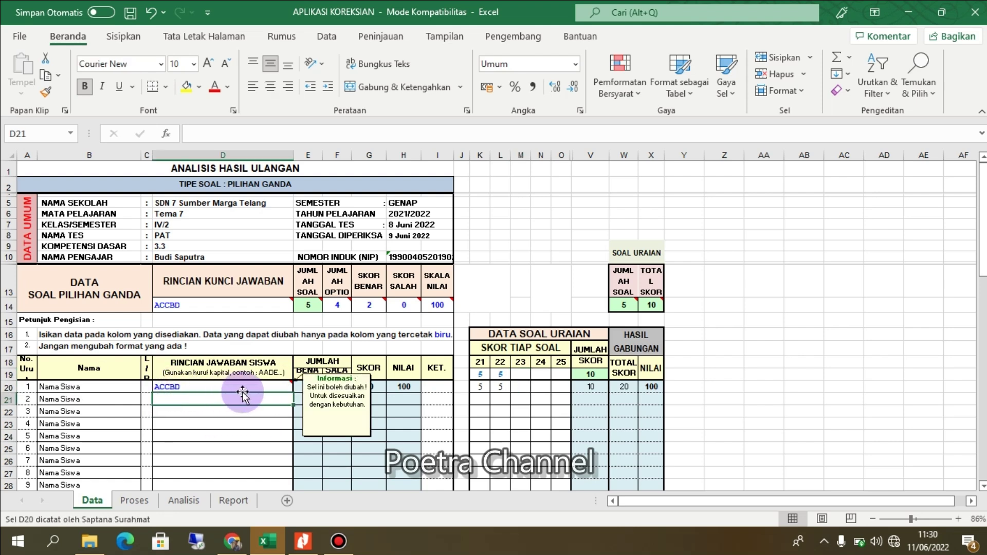
left_click(171, 307)
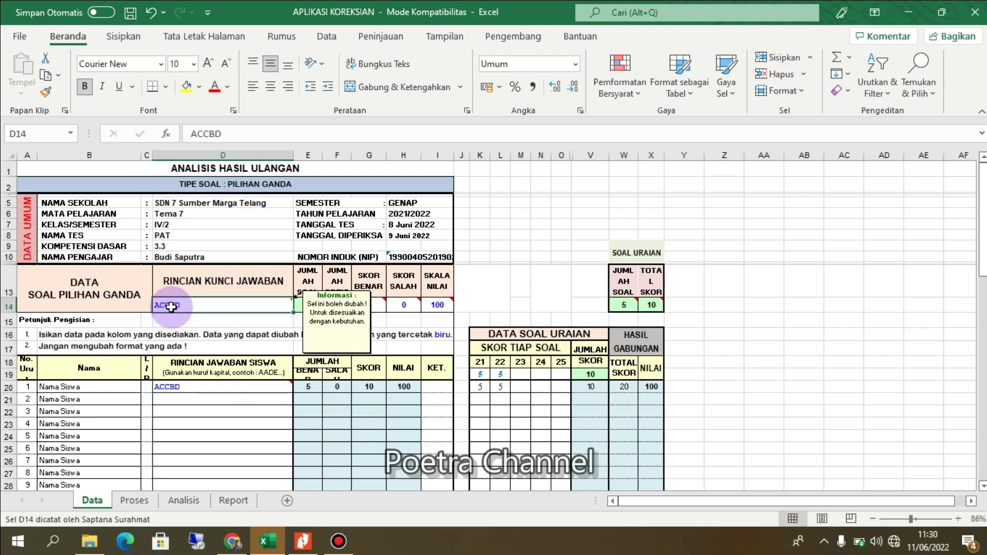
key("ctrl+c")
left_click(200, 389)
key("ctrl+v")
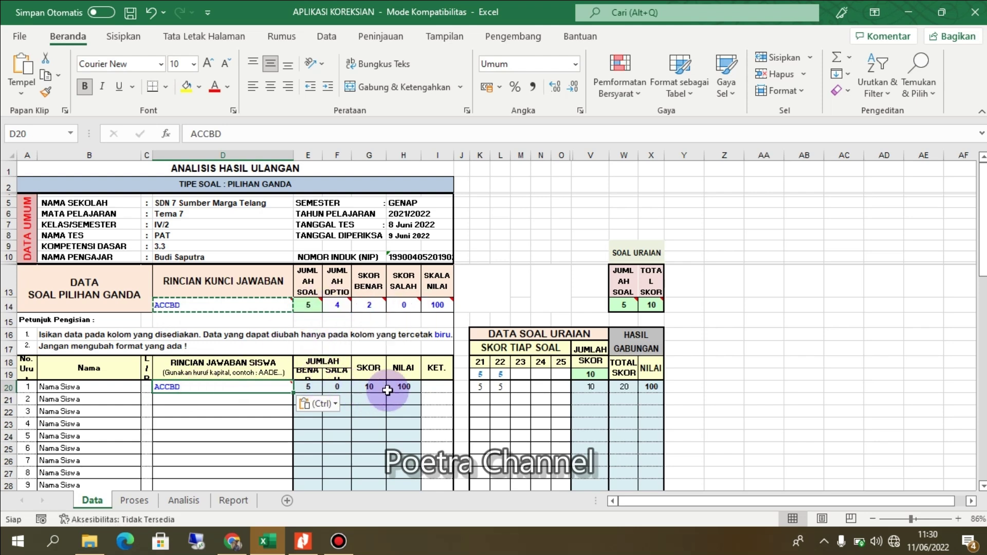
- Paste the copied answer key ACCBD into the second student's answer cell D21
left_click(243, 402)
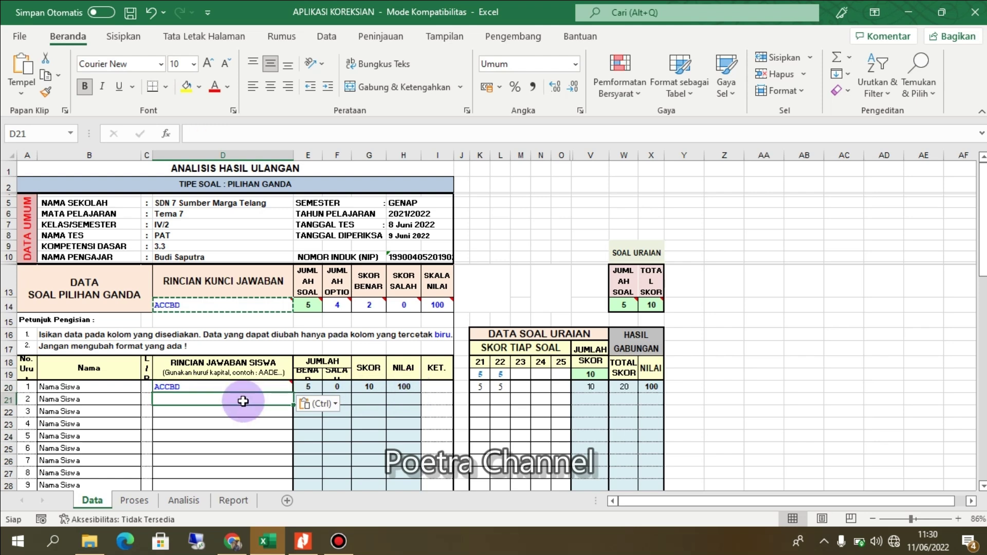
left_click(482, 386)
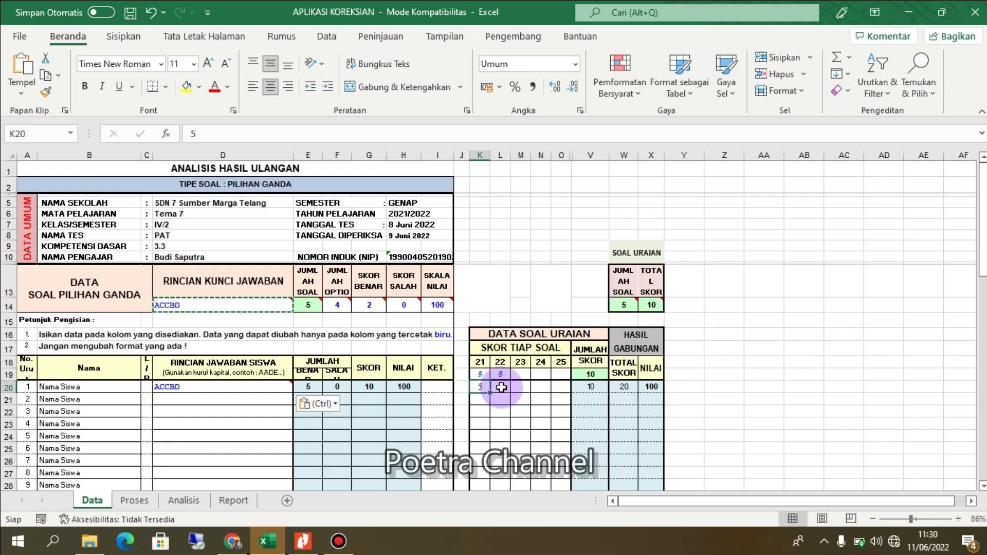
left_click(171, 402)
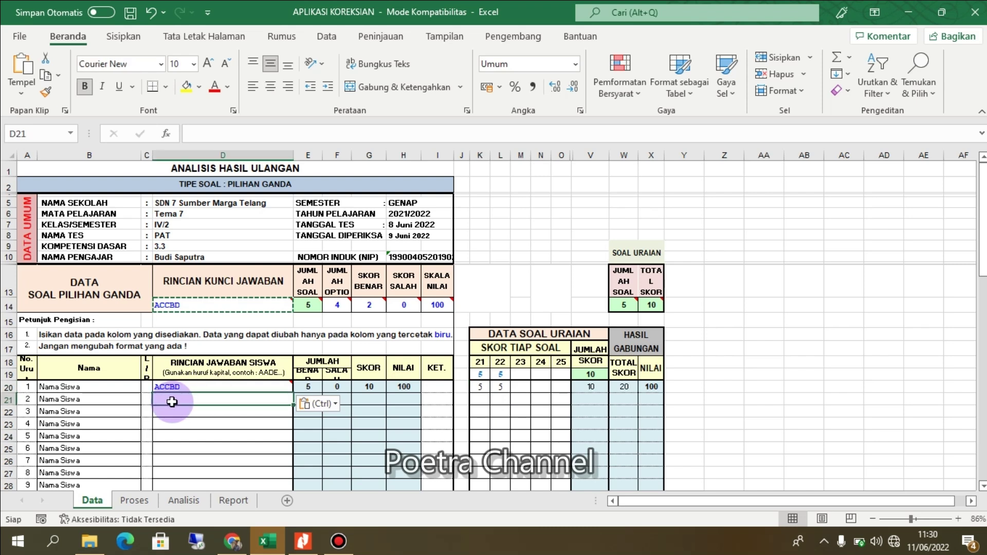
key("ctrl+v")
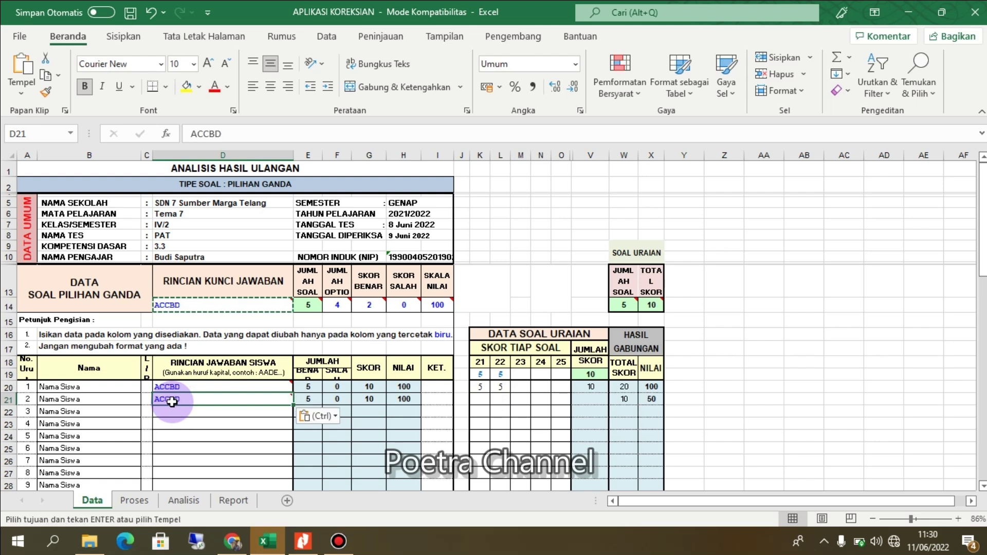
- Change the last letter of the second student's answers to C so the string reads ACCBC
mouse_move(216, 396)
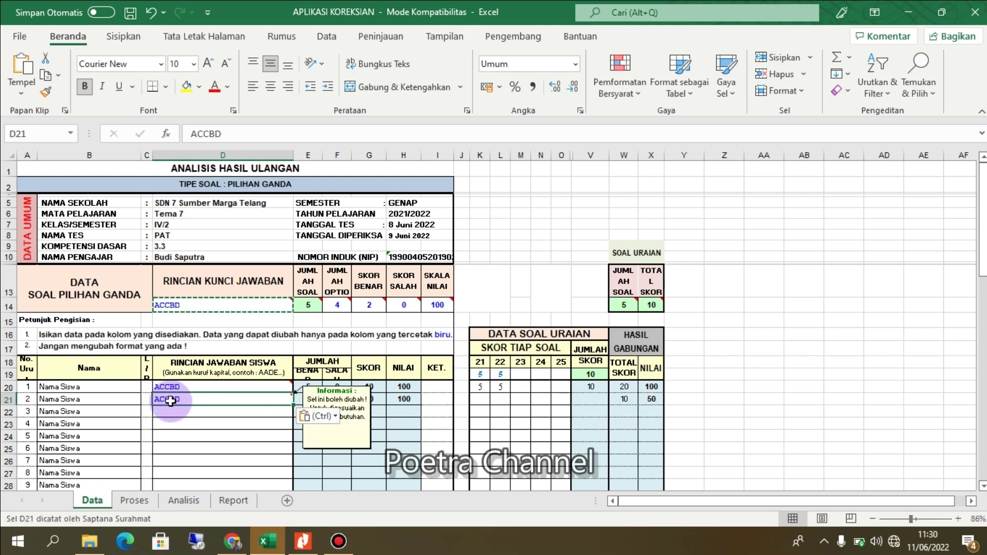
left_click(242, 134)
key("BackSpace")
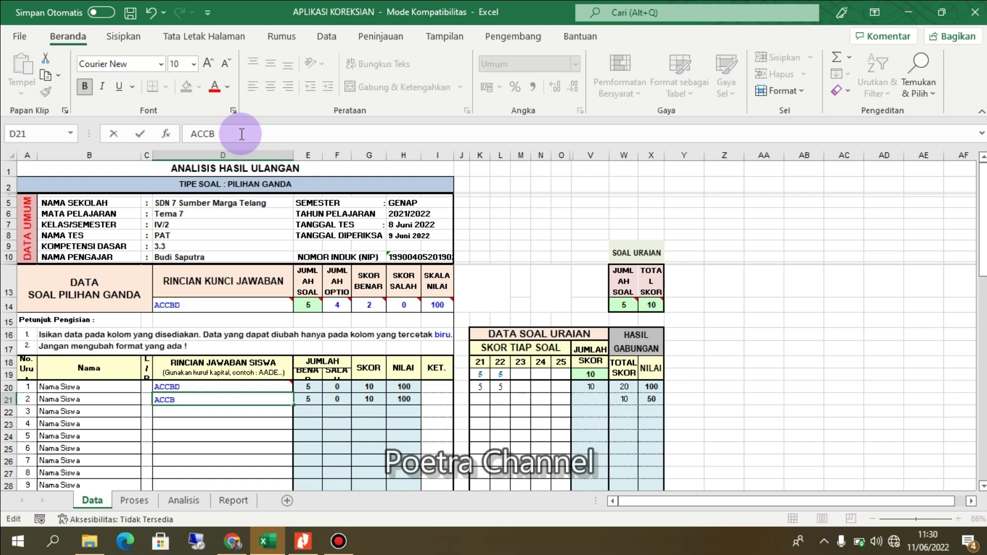
type("5")
key("BackSpace")
type("C")
key("Return")
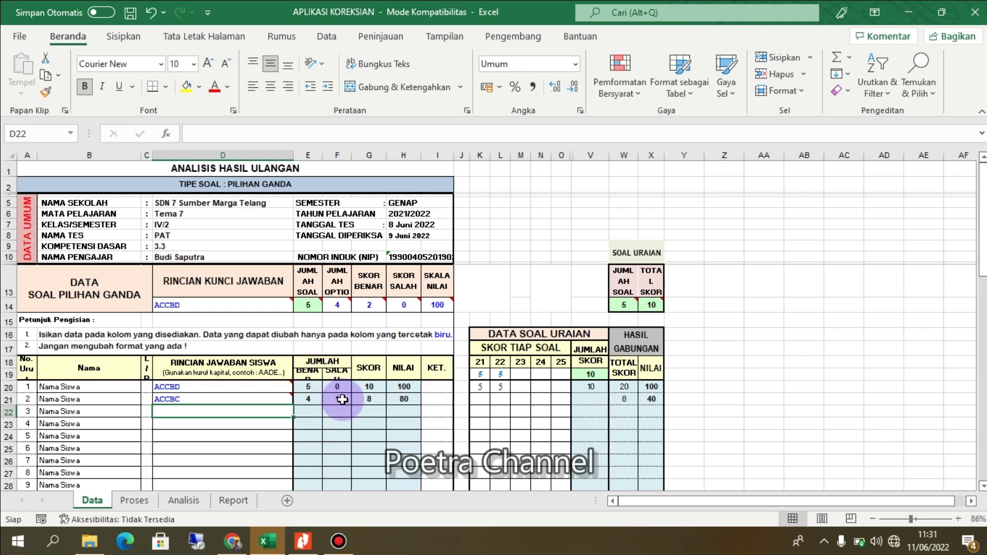
- Enter the second student's essay scores as 4 for question 21 and 5 for question 22
left_click(479, 400)
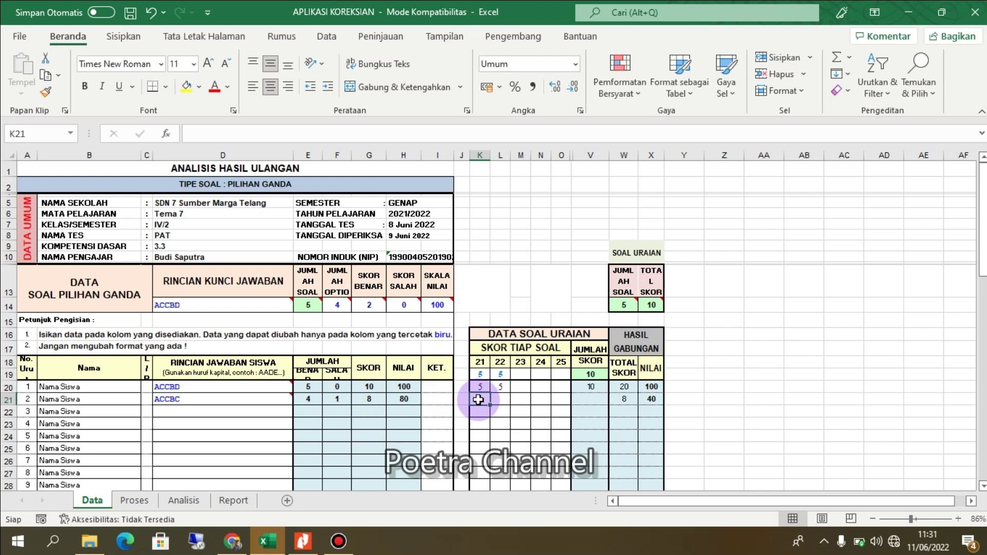
type("4")
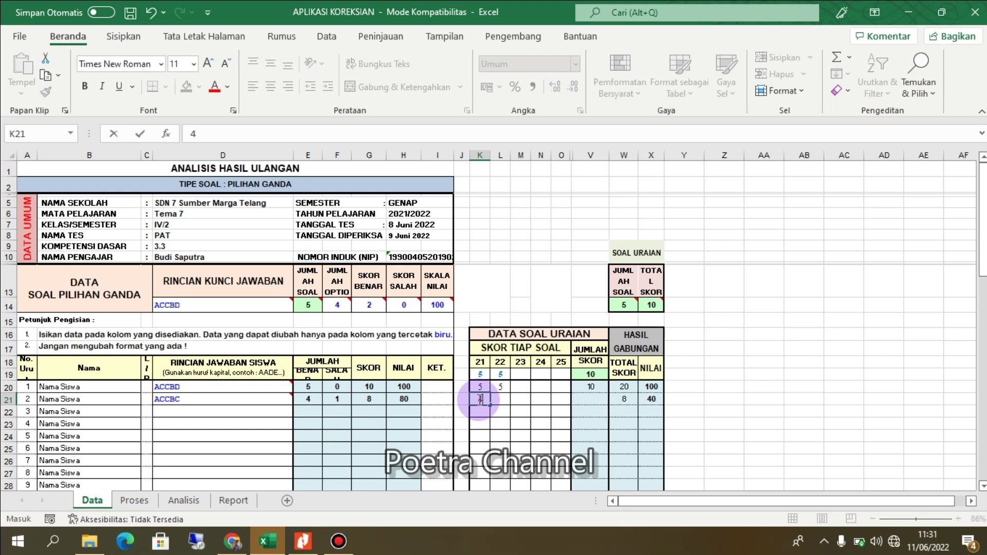
left_click(499, 395)
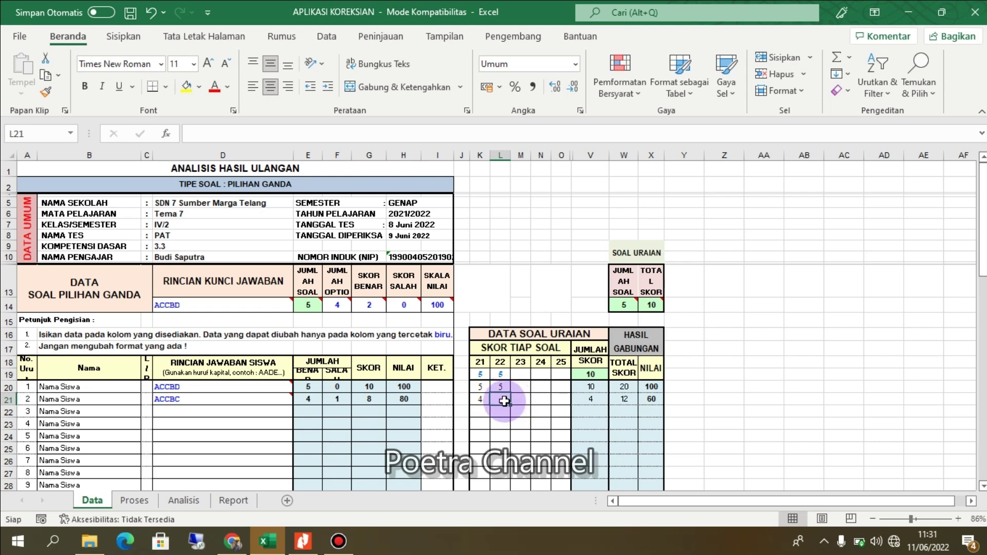
type("5")
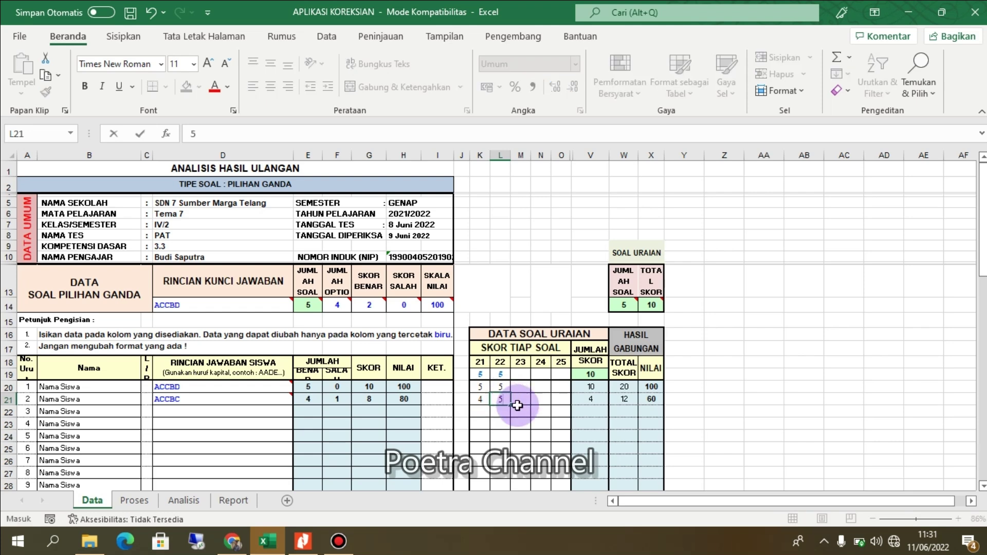
left_click(562, 404)
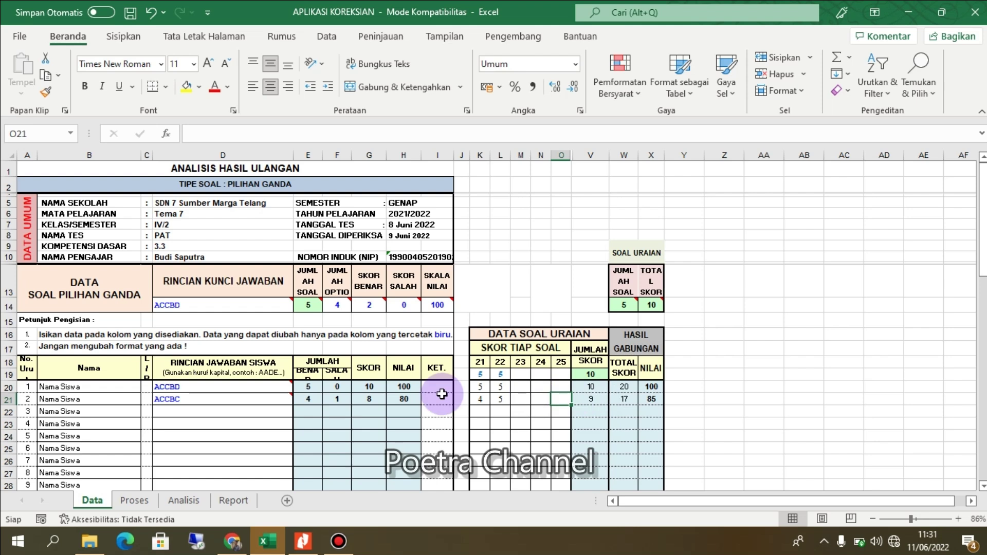
- Copy the second student's answer string ACCBC into the third student's answer cell D22
mouse_move(227, 391)
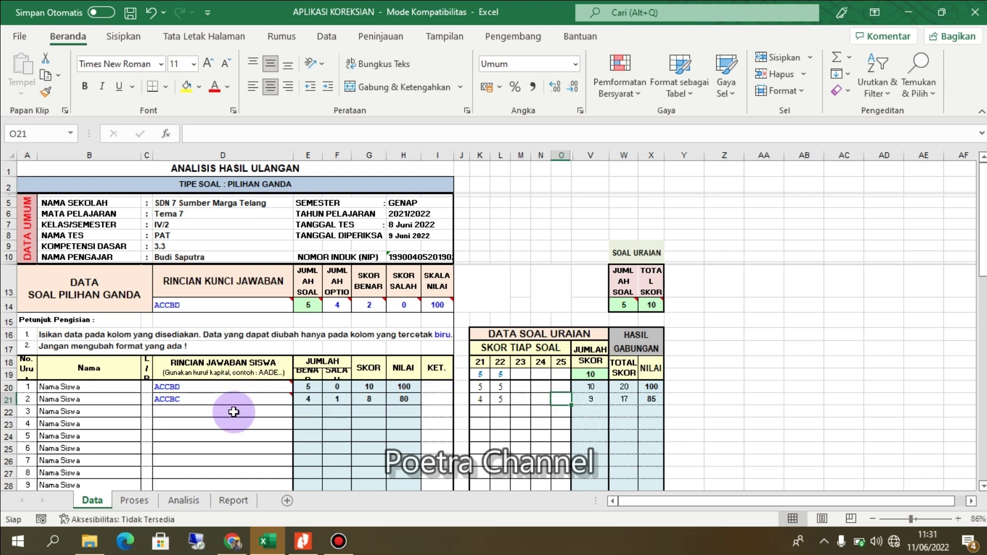
left_click(218, 407)
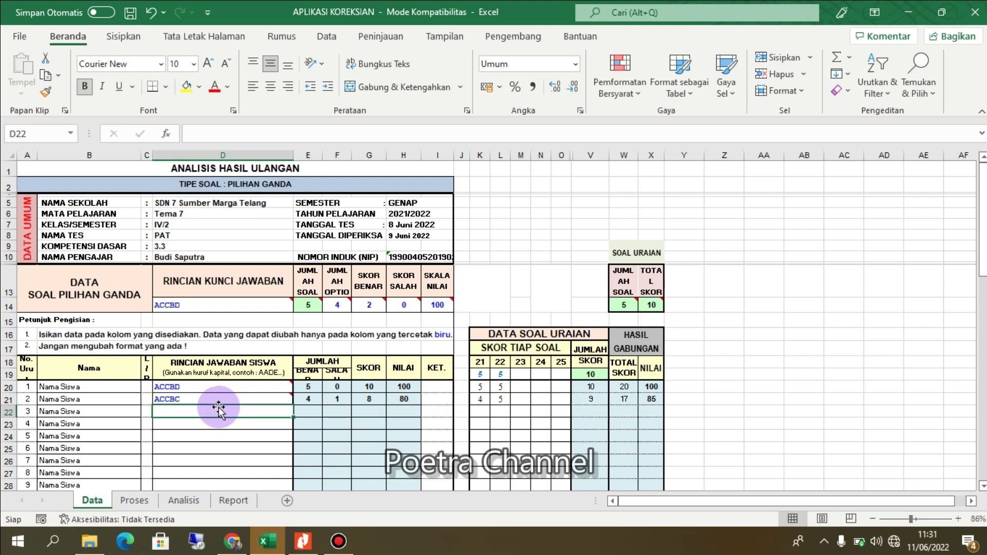
left_click(189, 397)
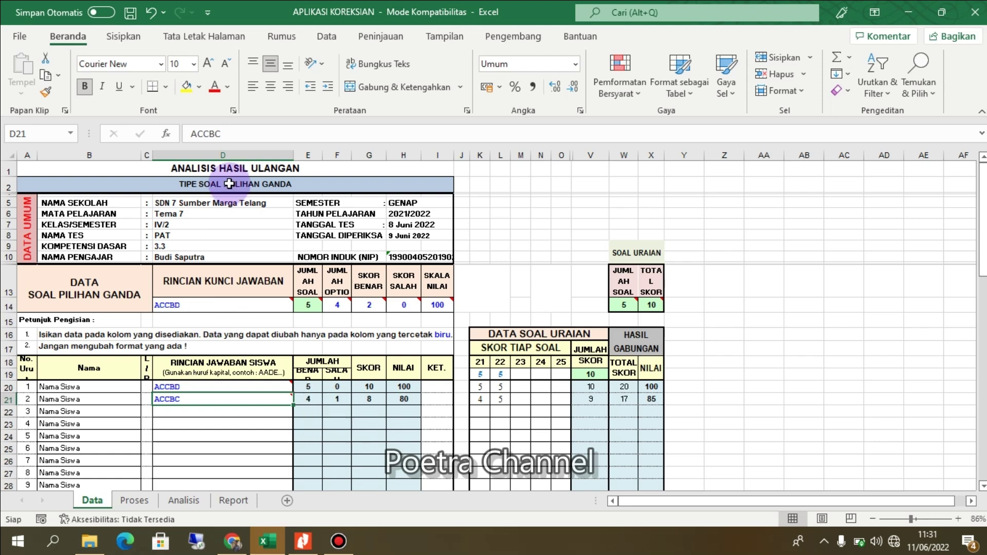
left_click_drag(226, 133, 188, 132)
key("ctrl+c")
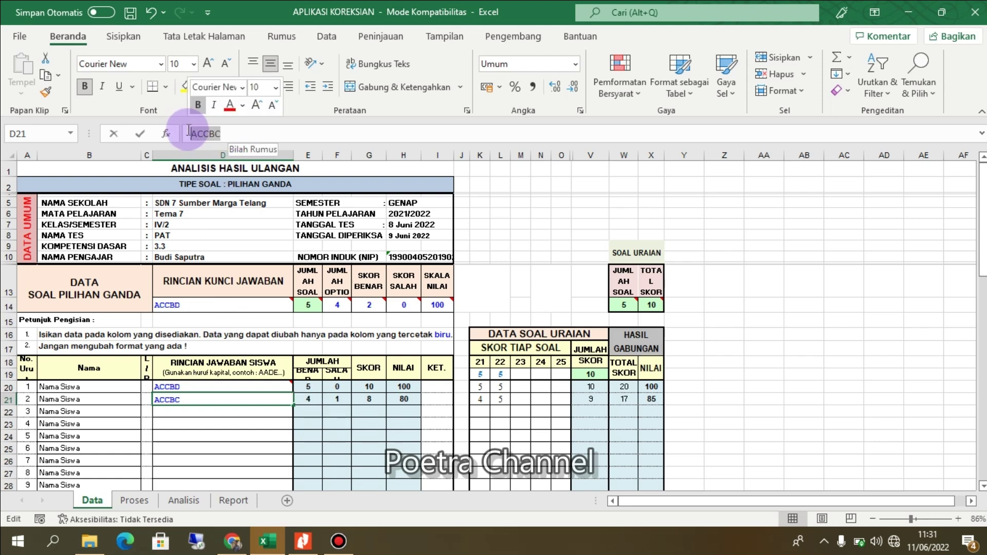
left_click(186, 407)
key("ctrl+v")
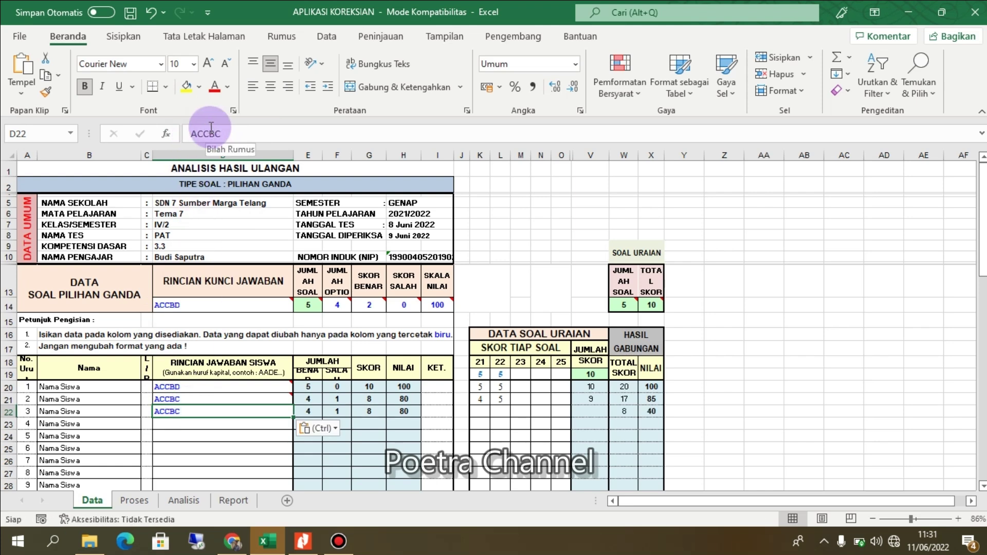
- Replace the third letter of the third student's answers with 0 so the string reads AC0BC
left_click(211, 132)
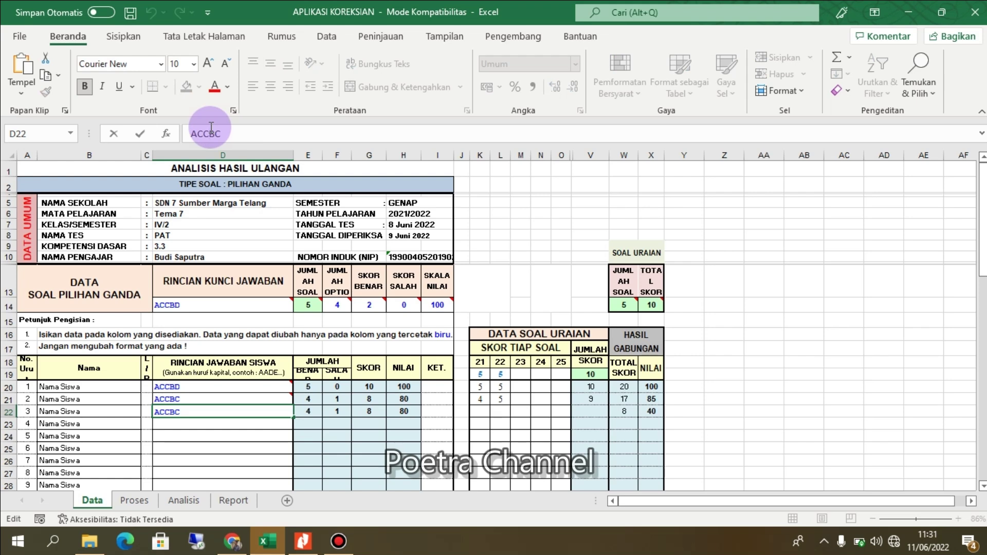
key("BackSpace")
type("0")
key("Return")
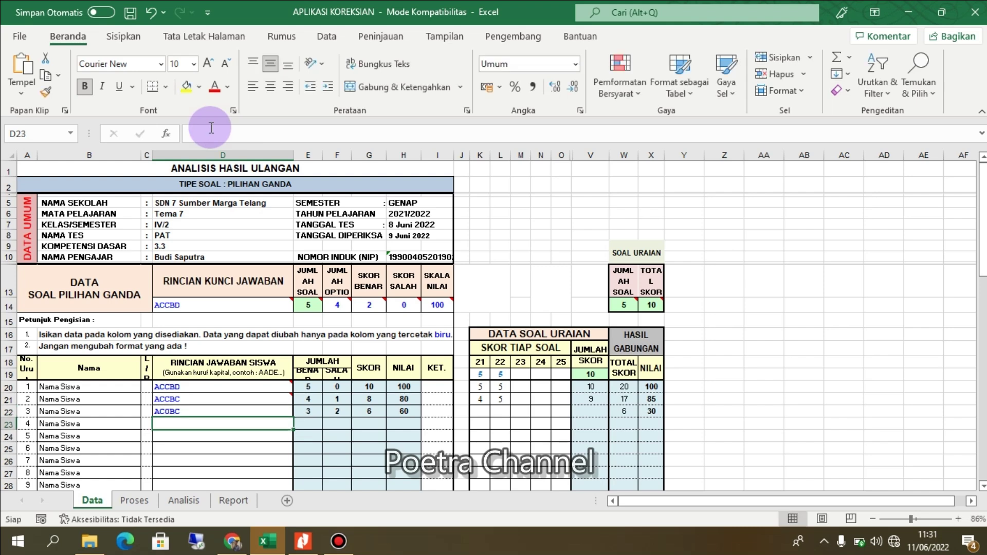
- Change the last letter of the third student's answers to D so the string reads AC0BD
left_click(188, 409)
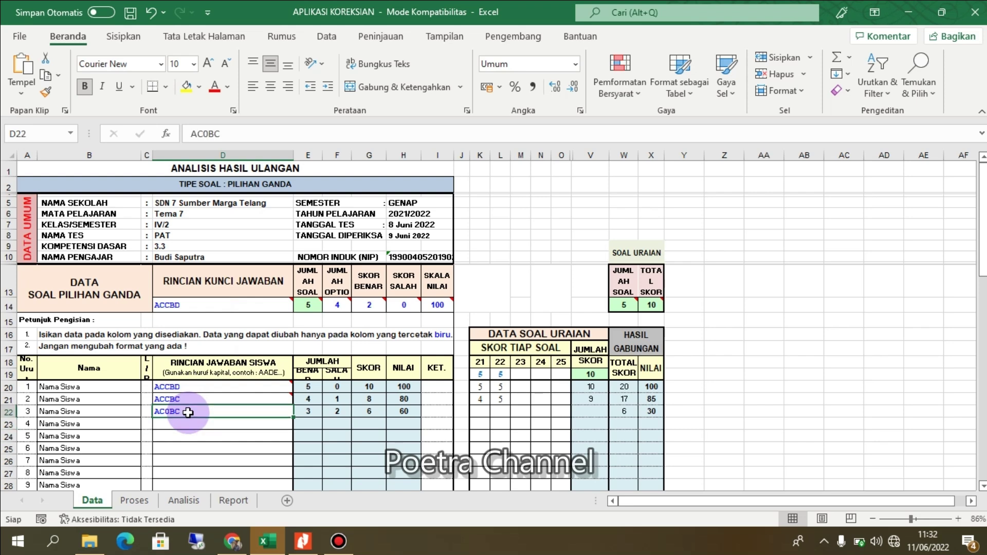
left_click(245, 134)
key("BackSpace")
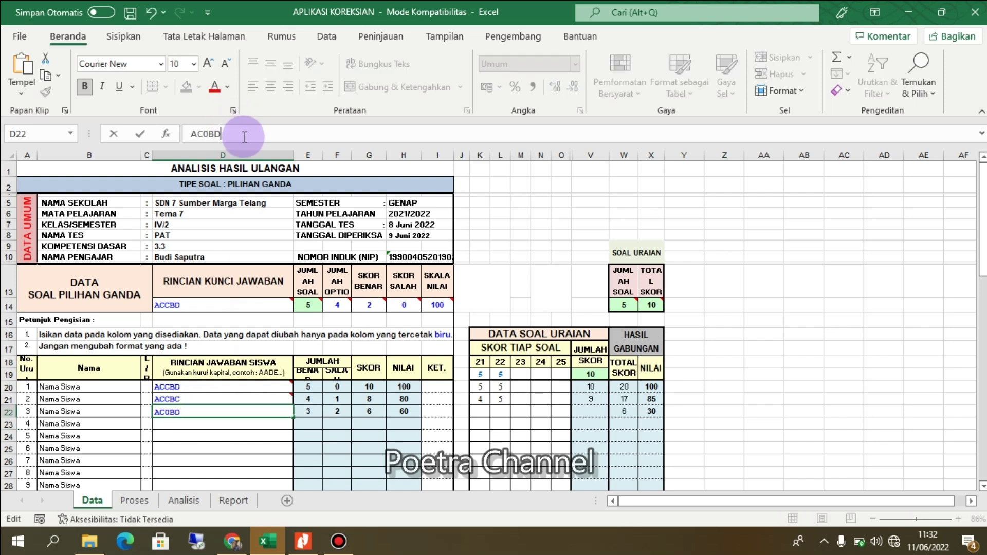
type("D")
key("Return")
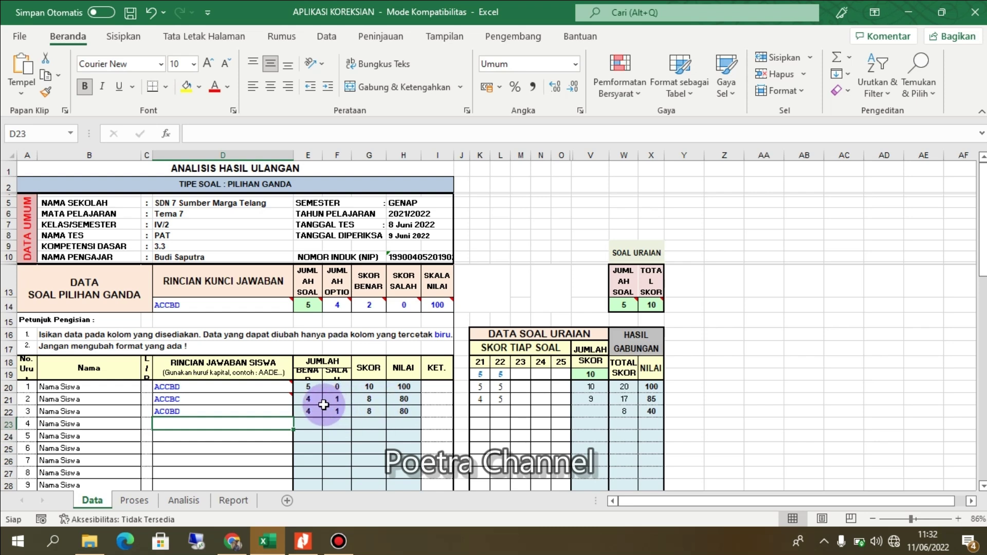
- Enter 0 for the third student's essay questions 21 and 22, and check the essay total cells of the first and third students
left_click(483, 410)
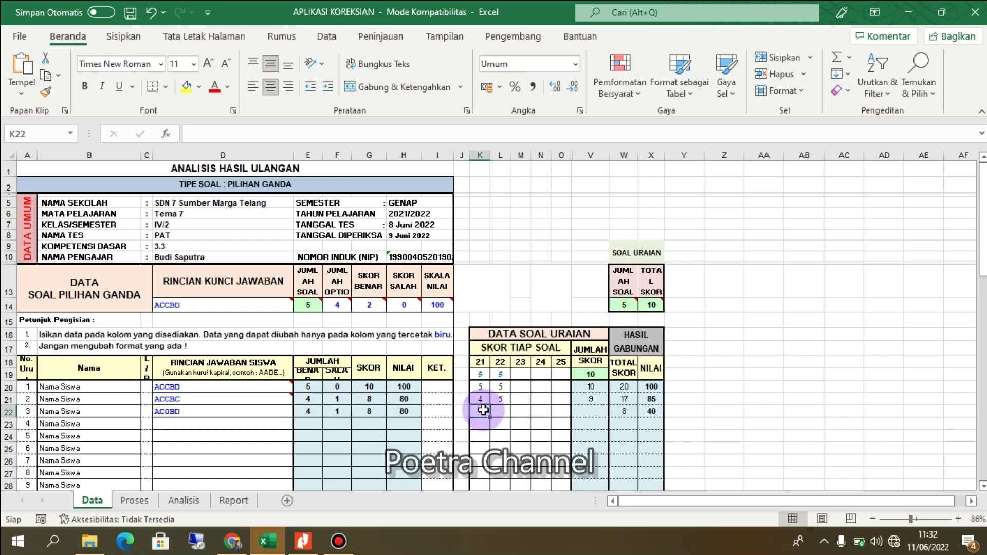
type("0")
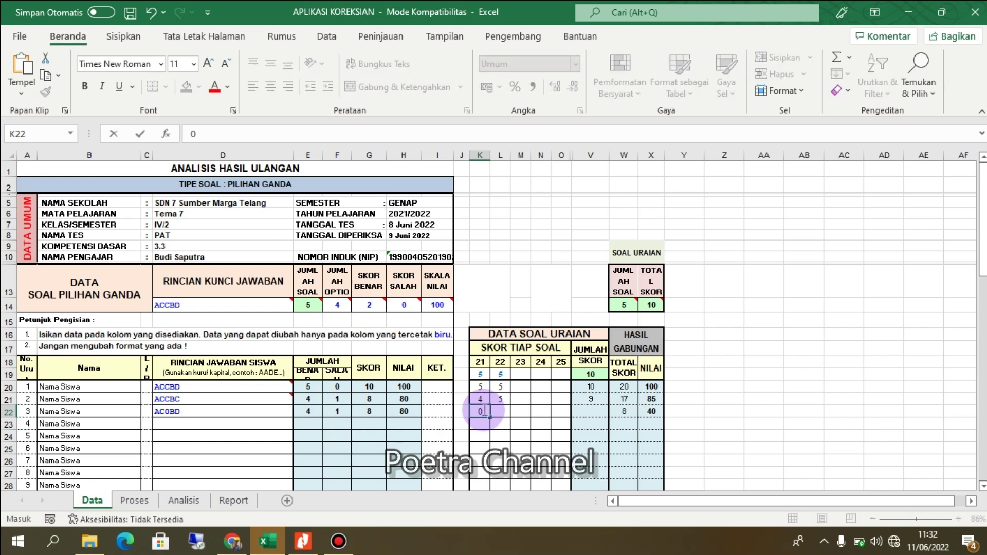
key("Tab")
type("0")
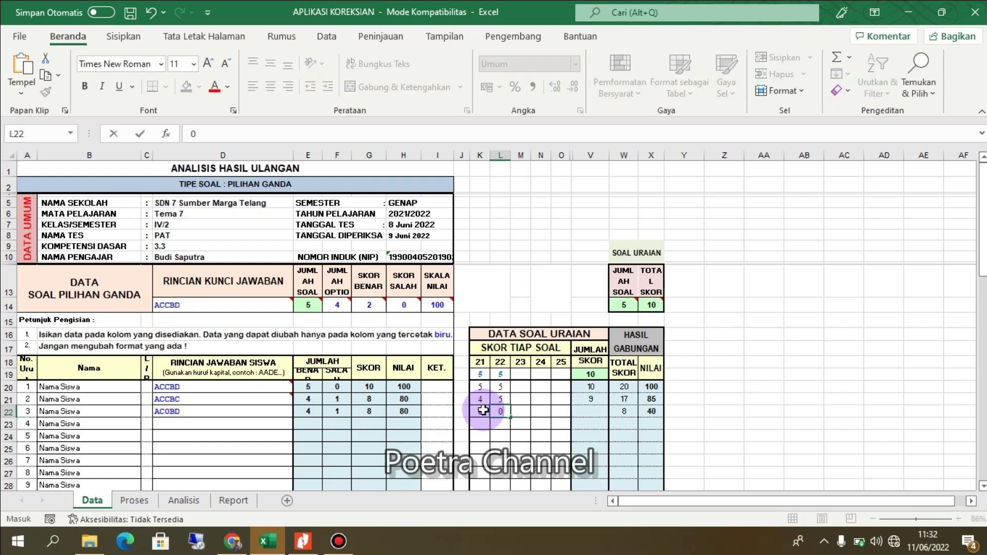
left_click(615, 430)
left_click_drag(592, 411, 598, 388)
left_click(599, 388)
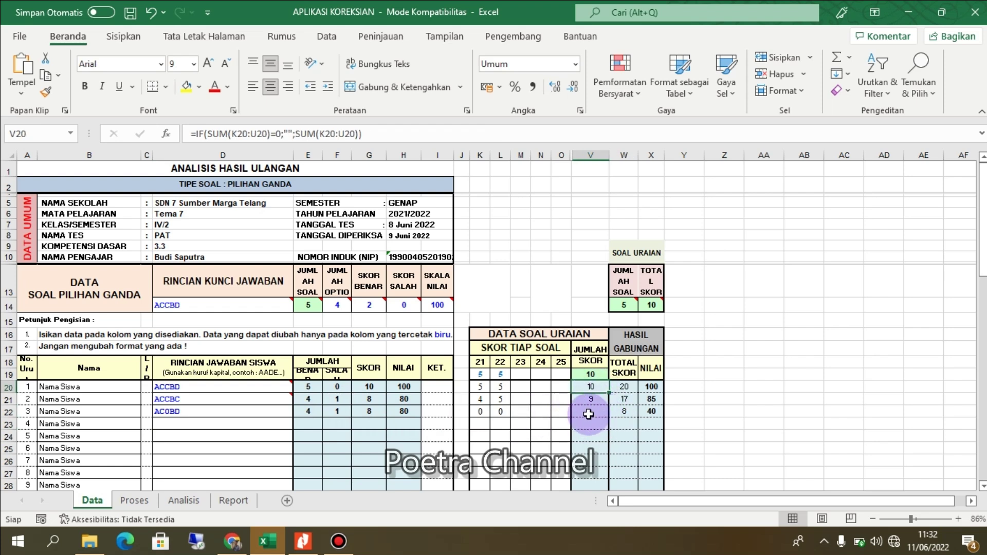
left_click(589, 414)
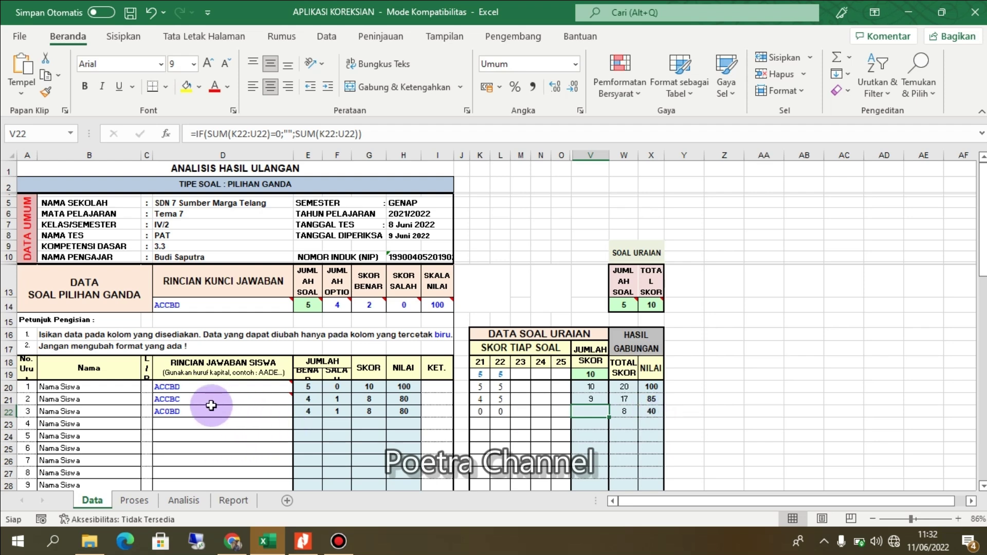
- Enter the four-letter answer string ABDD for the fourth student in cell D23
left_click(228, 424)
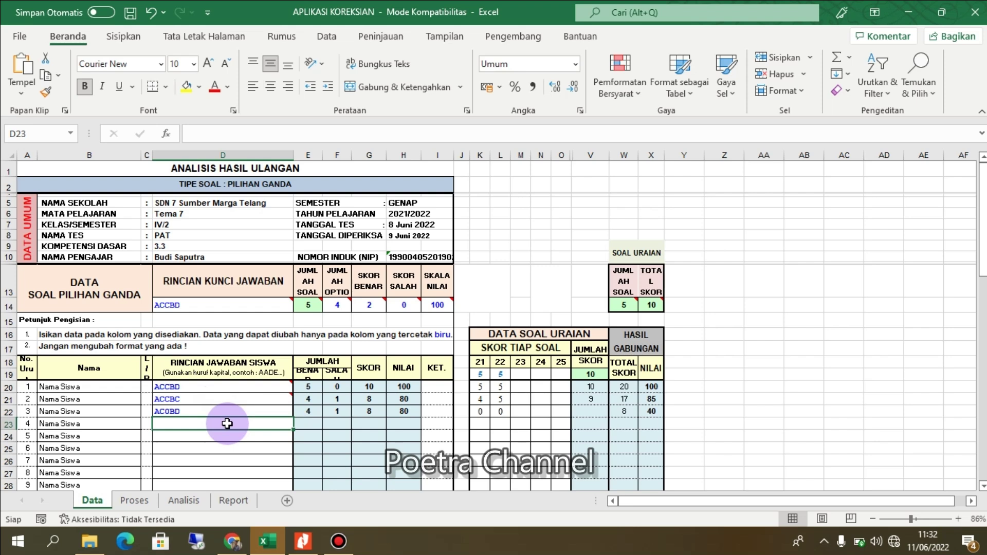
type("ABD")
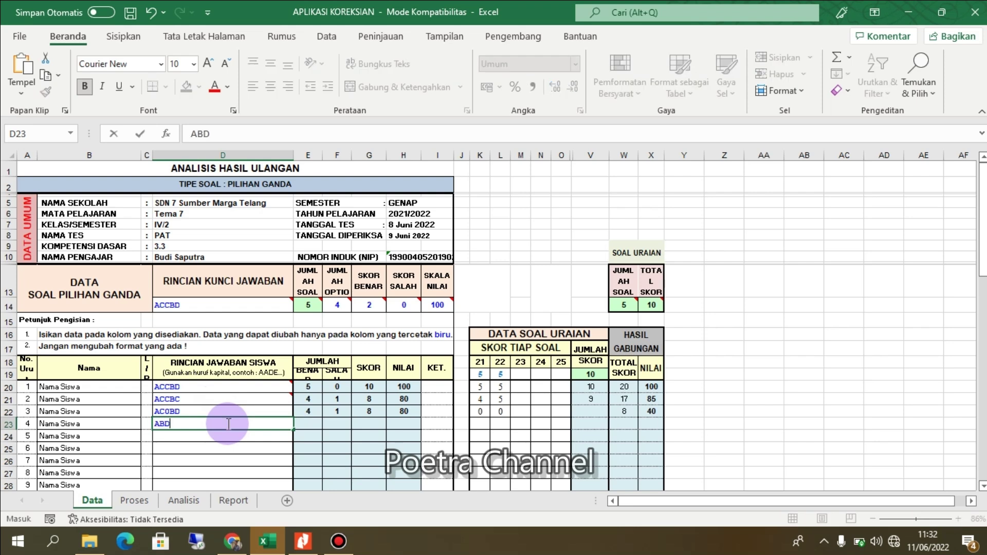
type("D")
key("Return")
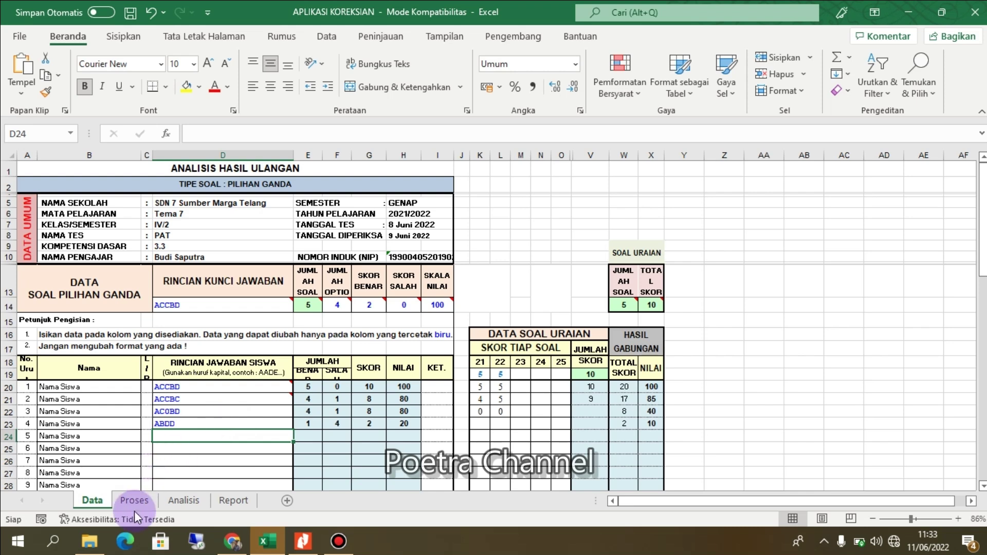
- Check the fourth student's answer status on the Proses sheet
left_click(129, 498)
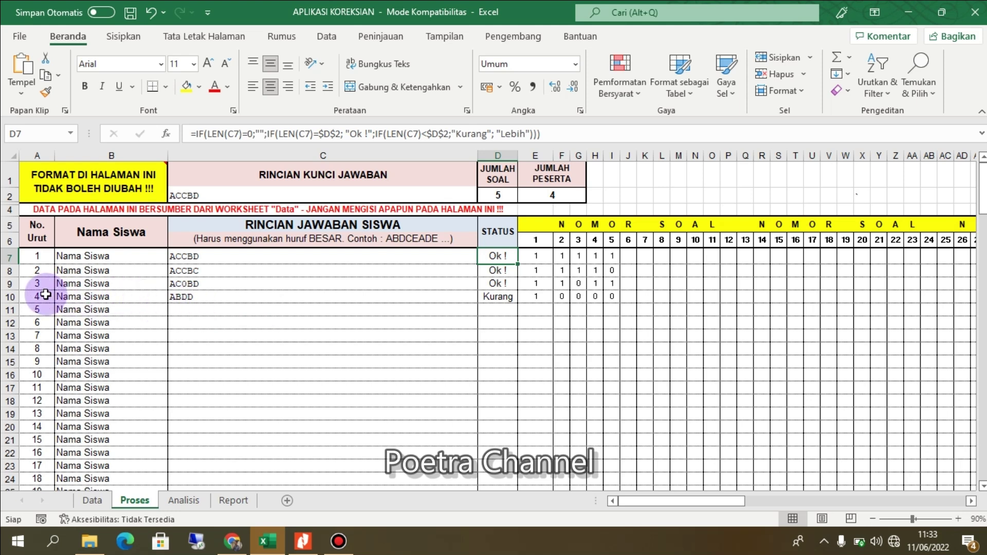
left_click(488, 300)
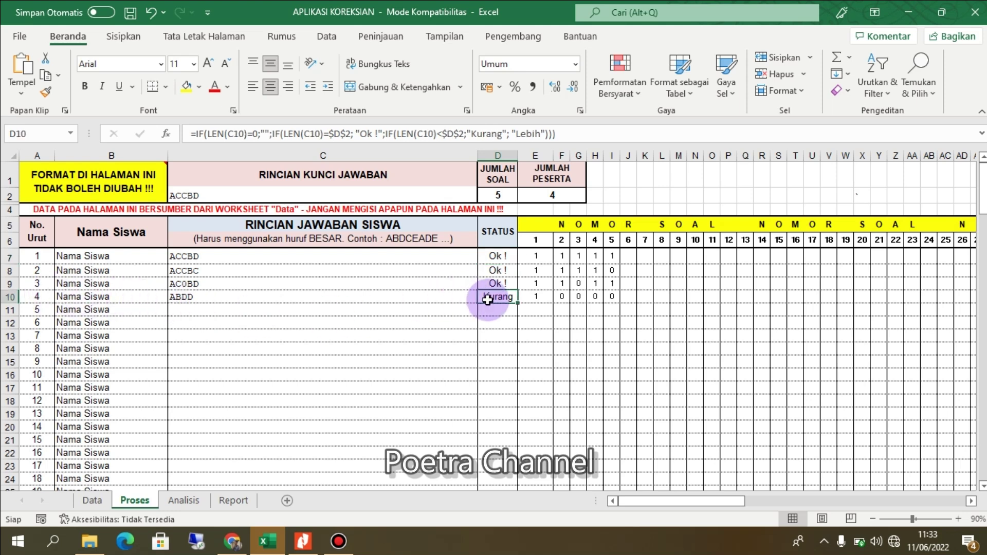